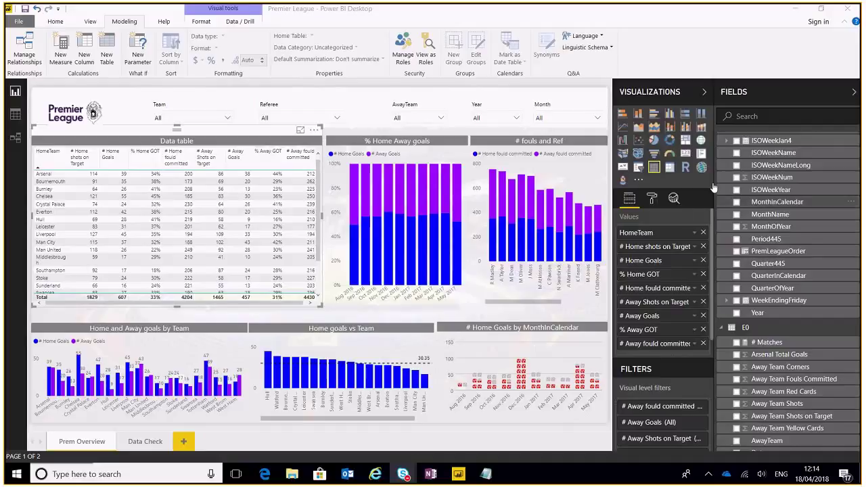
- Enlarge the # Home Goals by MonthInCalendar chart, then shrink it back, leaving it slightly wider
{"action": "left_click", "coordinate": [70, 85]}
{"action": "left_click", "coordinate": [70, 86]}
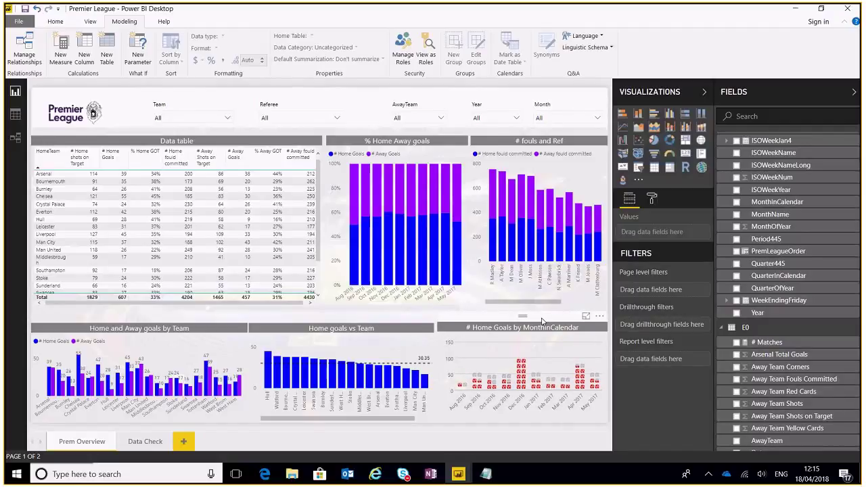
{"action": "left_click", "coordinate": [499, 326]}
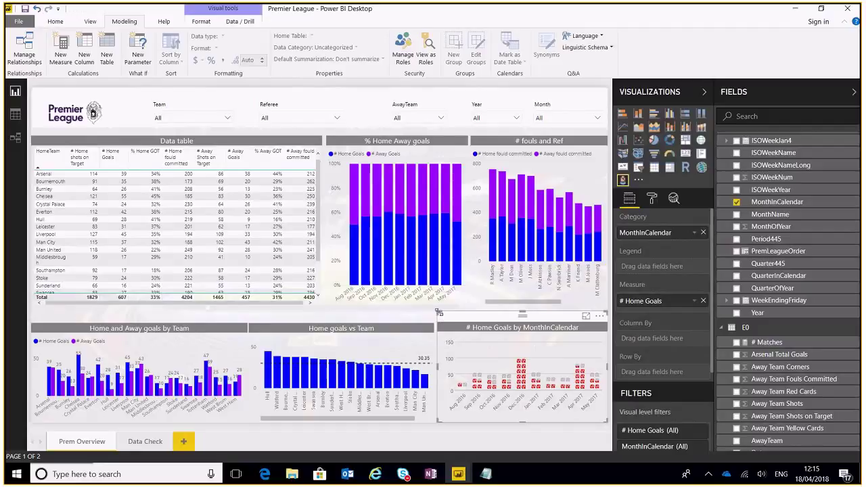
{"action": "left_click_drag", "start_coordinate": [438, 312], "coordinate": [311, 195]}
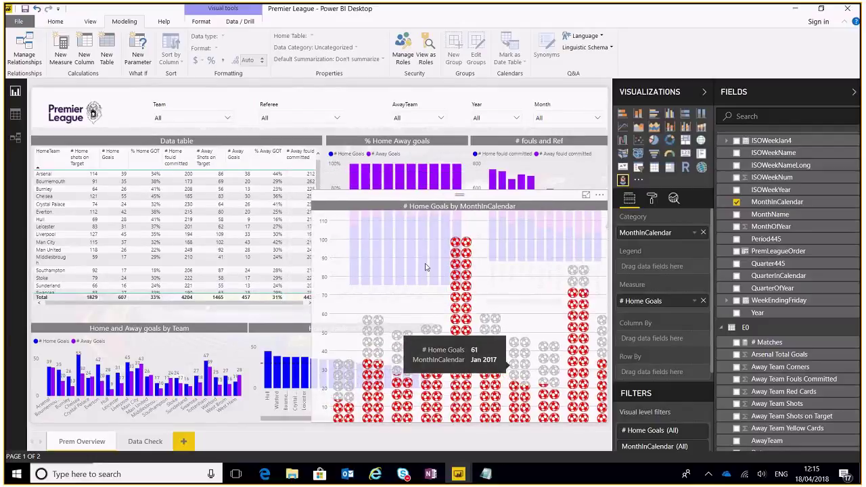
{"action": "left_click_drag", "start_coordinate": [426, 267], "coordinate": [483, 311]}
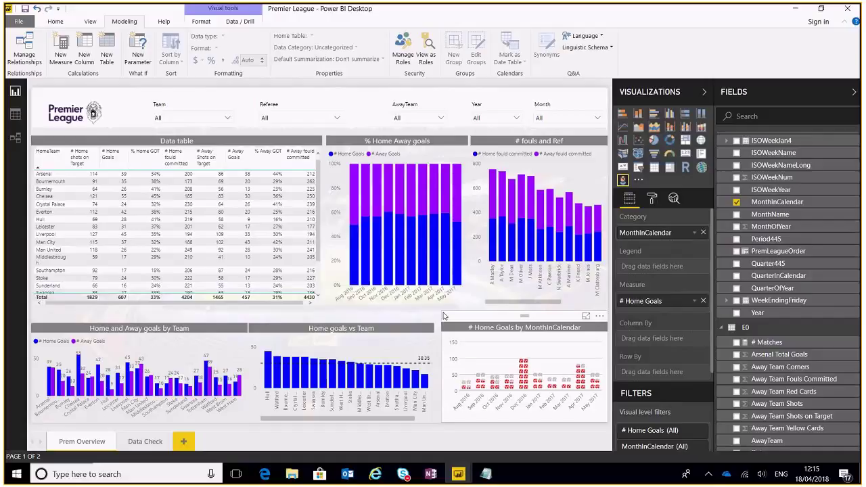
{"action": "left_click_drag", "start_coordinate": [441, 317], "coordinate": [437, 317]}
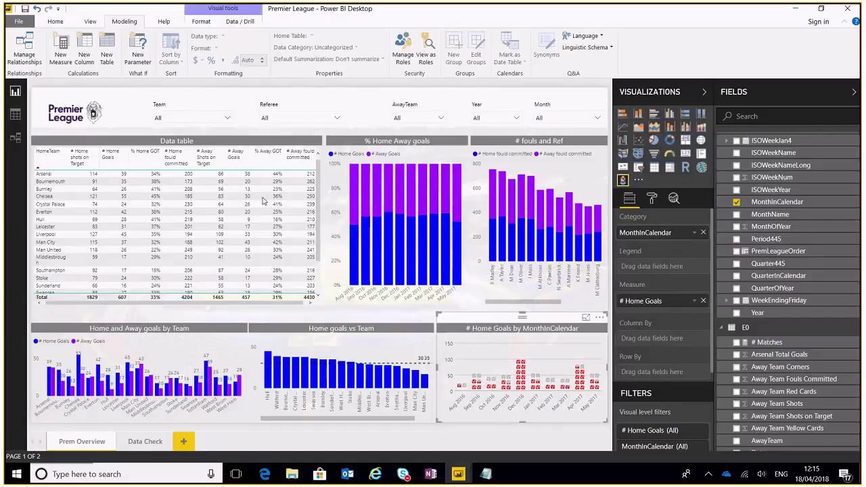
{"action": "left_click", "coordinate": [56, 94]}
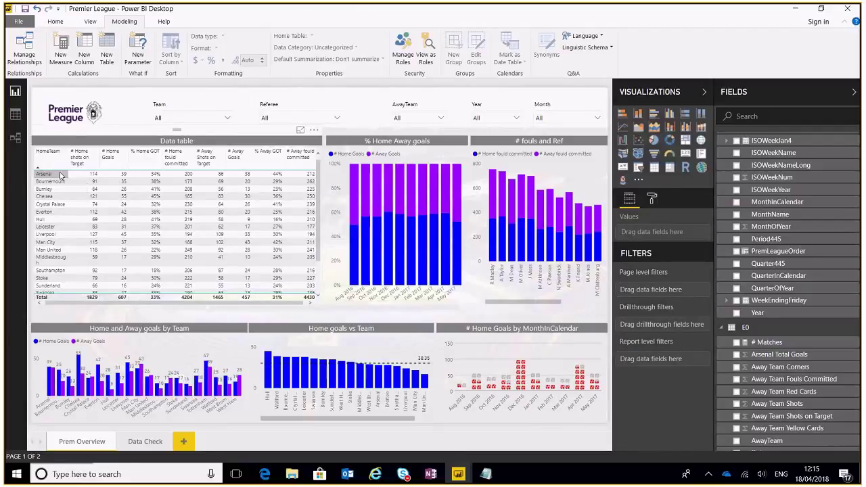
- Select Arsenal in the Data table and edit interactions with the Data table as source
{"action": "left_click", "coordinate": [60, 175]}
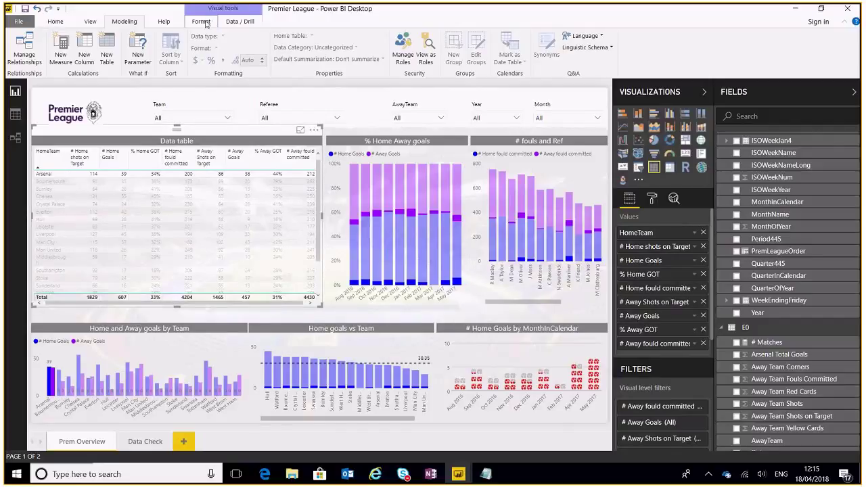
{"action": "left_click", "coordinate": [202, 22]}
{"action": "left_click", "coordinate": [34, 51]}
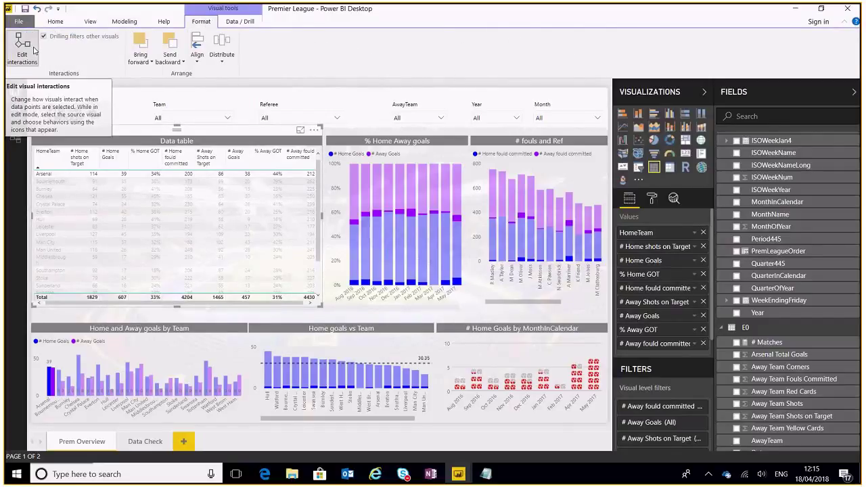
{"action": "left_click", "coordinate": [74, 273]}
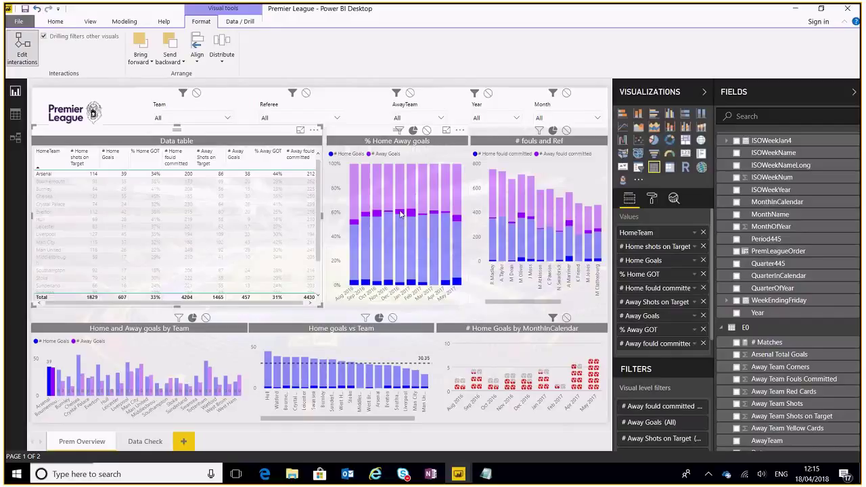
- Make the Data table's selection filter the % Home Away goals chart
{"action": "left_click", "coordinate": [399, 131]}
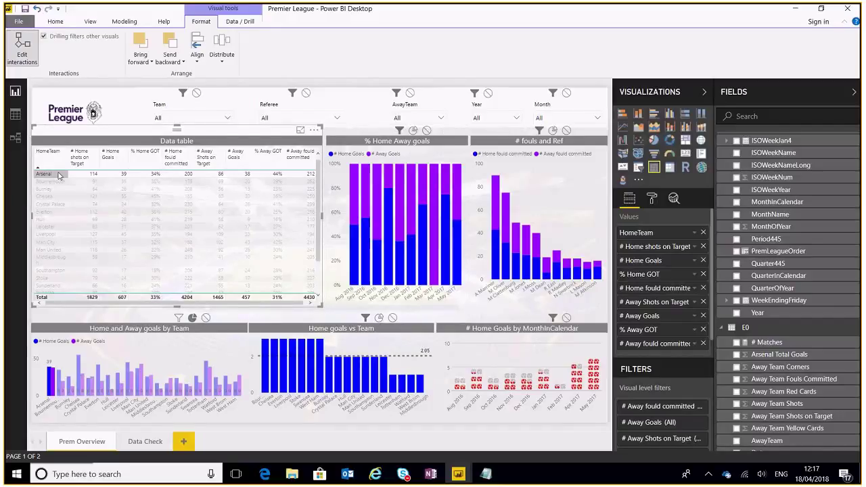
- Clear the Data table selection and choose Arsenal in the Team slicer
{"action": "left_click", "coordinate": [184, 117]}
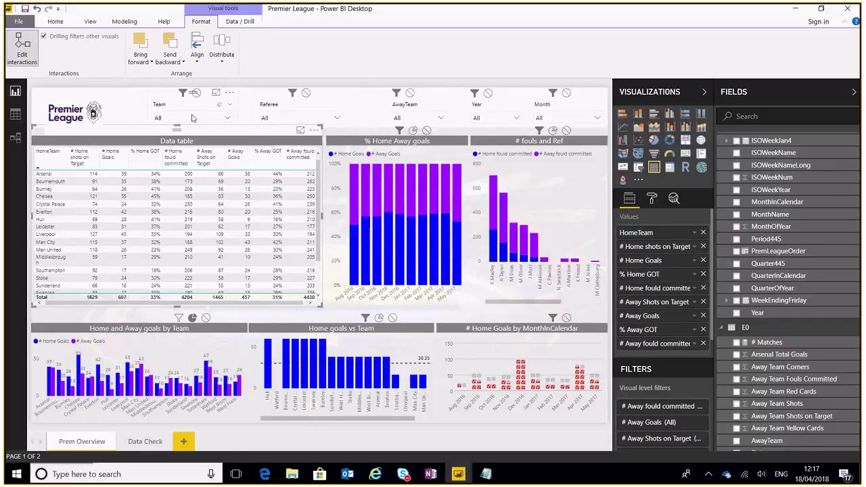
{"action": "left_click", "coordinate": [227, 118]}
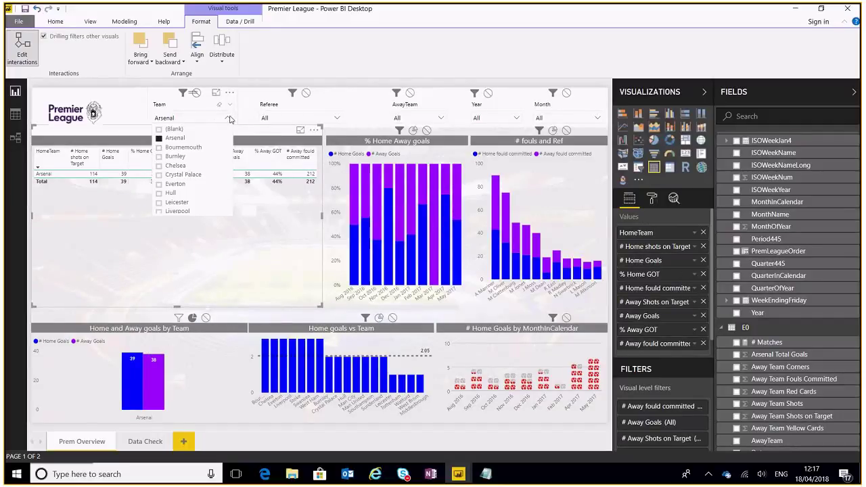
{"action": "left_click", "coordinate": [157, 106]}
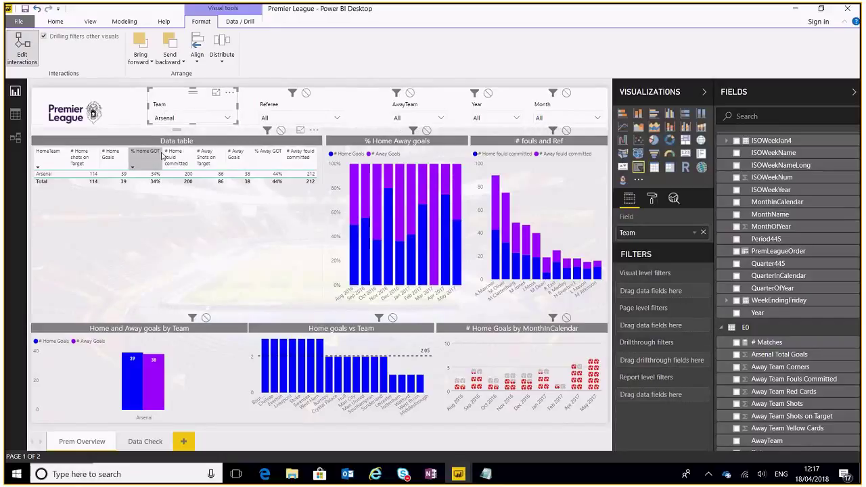
- Set the Team slicer to None on the Data table and Home and Away goals by Team chart
{"action": "left_click", "coordinate": [281, 130]}
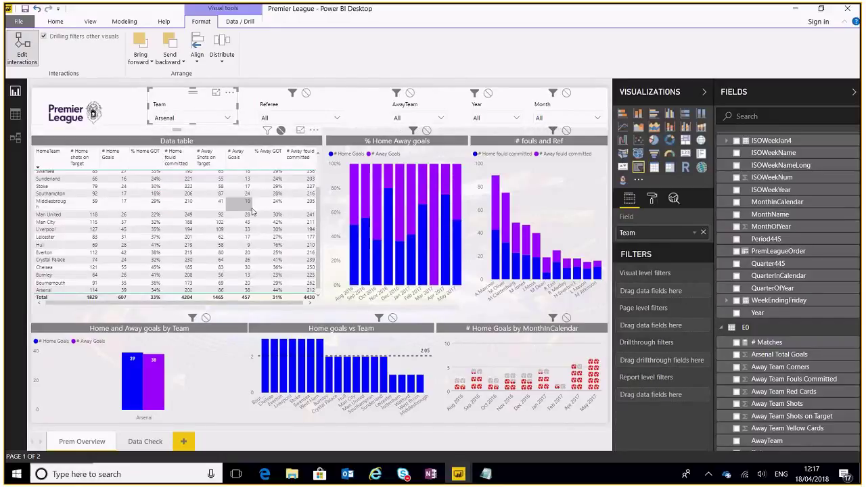
{"action": "scroll", "coordinate": [157, 225], "scroll_direction": "up", "scroll_amount": 2}
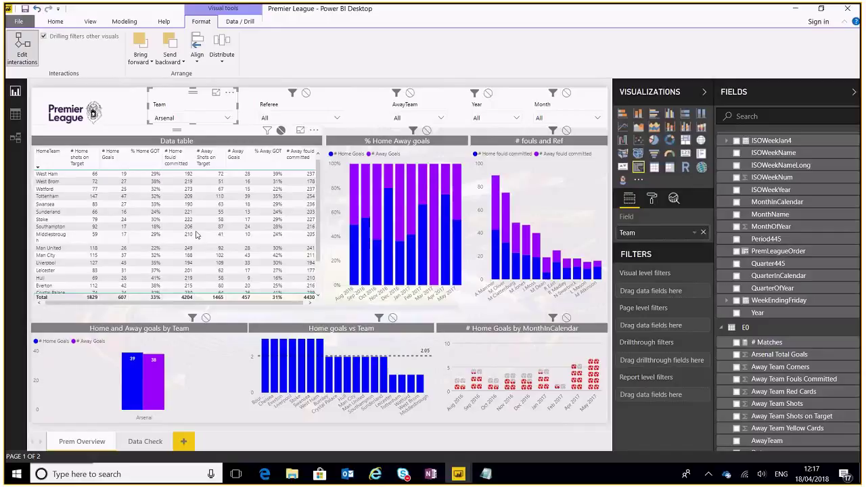
{"action": "left_click", "coordinate": [80, 227]}
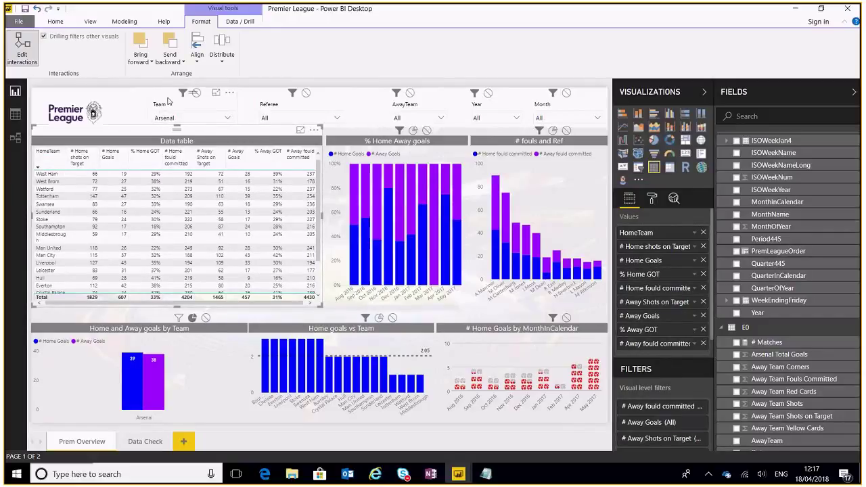
{"action": "left_click", "coordinate": [168, 102]}
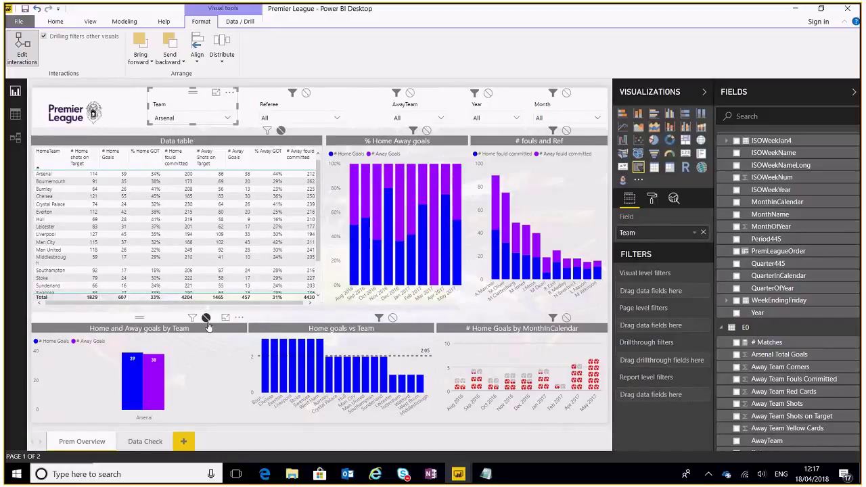
{"action": "left_click", "coordinate": [205, 317]}
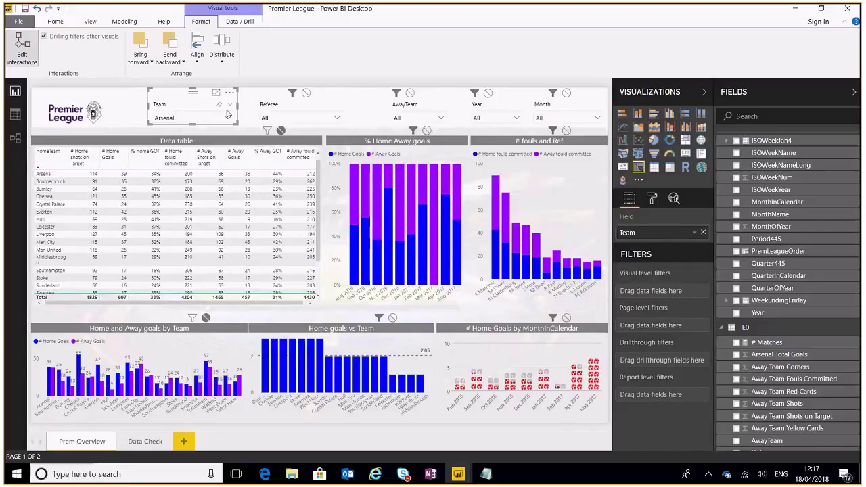
{"action": "key", "text": "Tab"}
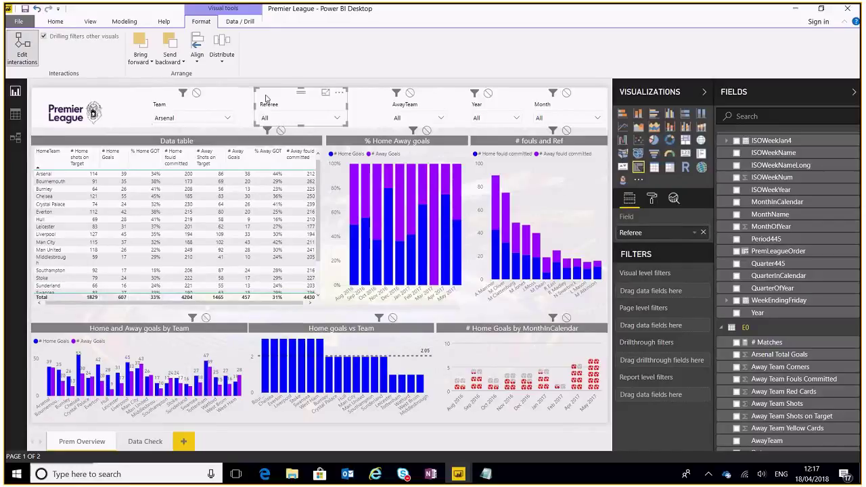
- Reset the Team slicer to All and pick A Marriner in the Referee slicer
{"action": "left_click", "coordinate": [218, 106]}
{"action": "left_click", "coordinate": [218, 106]}
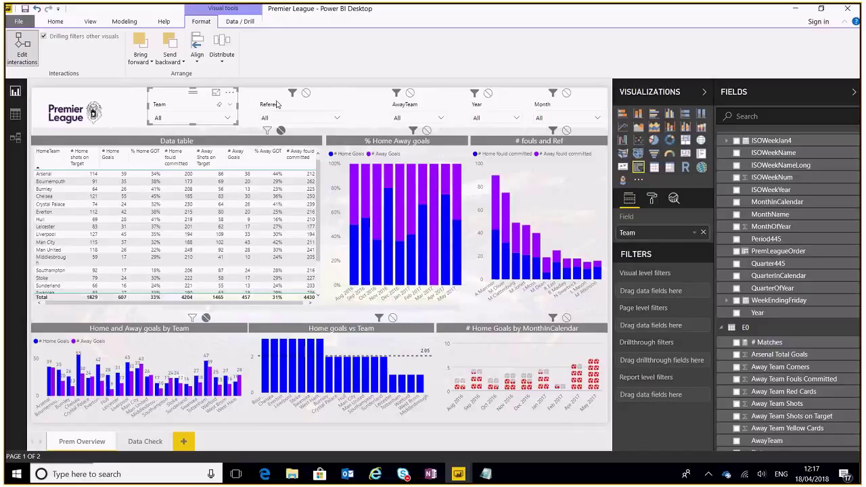
{"action": "left_click", "coordinate": [336, 117]}
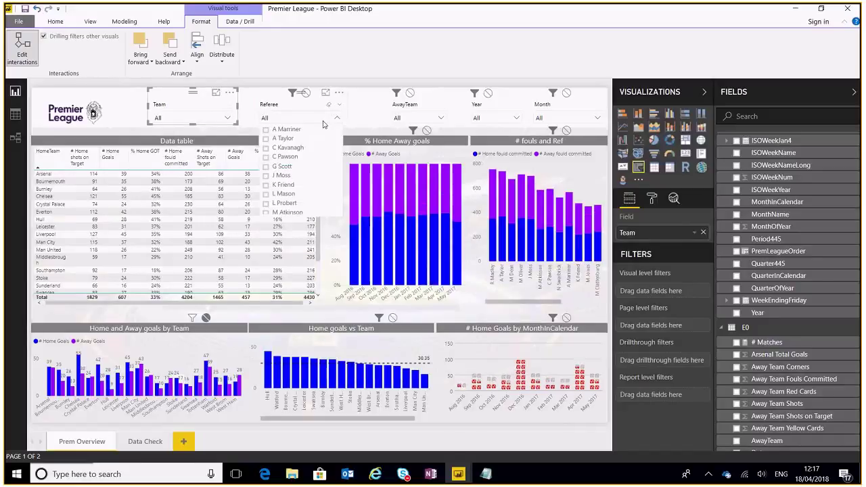
{"action": "left_click", "coordinate": [284, 129]}
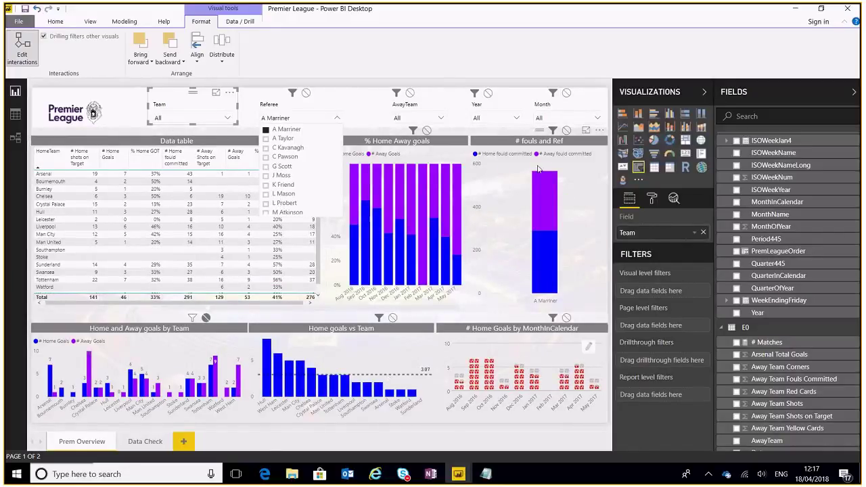
{"action": "left_click", "coordinate": [567, 132]}
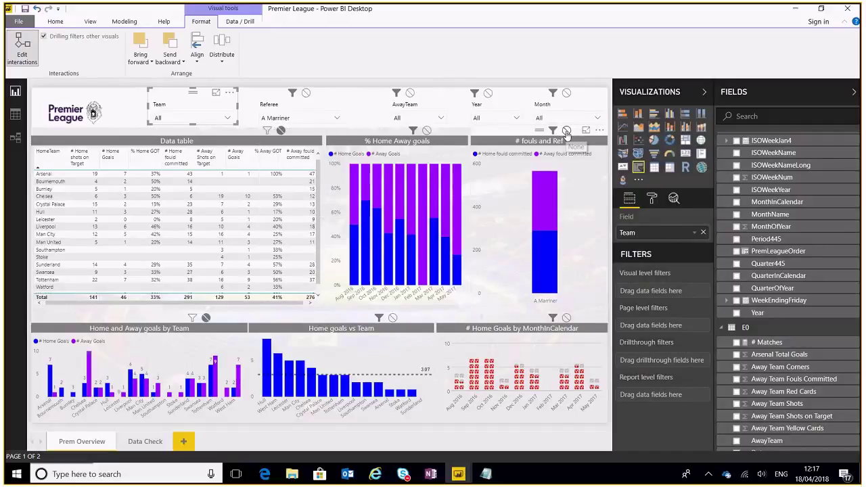
- Set the Referee slicer's interaction on the # fouls and Ref chart to None
{"action": "left_click", "coordinate": [567, 132]}
{"action": "left_click", "coordinate": [552, 130]}
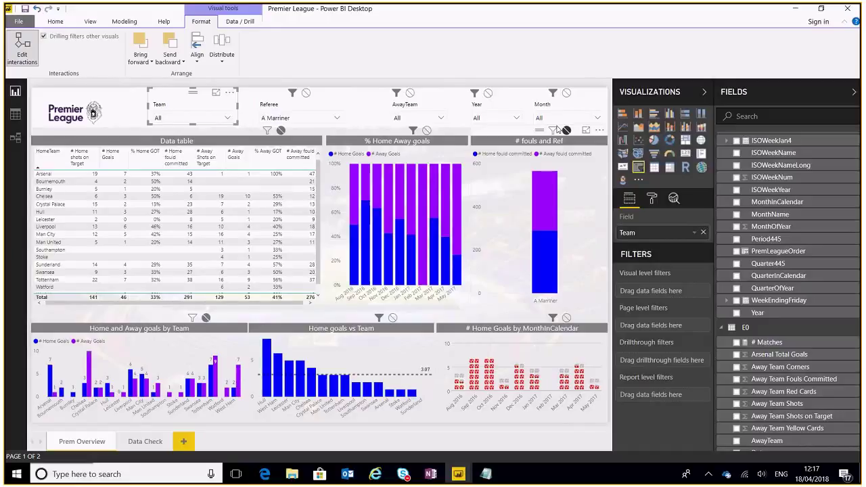
{"action": "left_click", "coordinate": [275, 106]}
{"action": "left_click", "coordinate": [566, 130]}
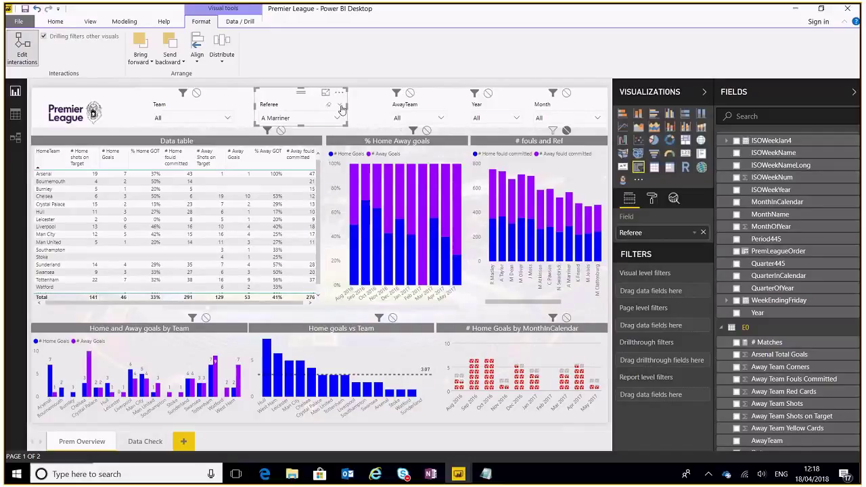
- Set the Year slicer's interaction on the Month slicer to None
{"action": "left_click", "coordinate": [214, 91]}
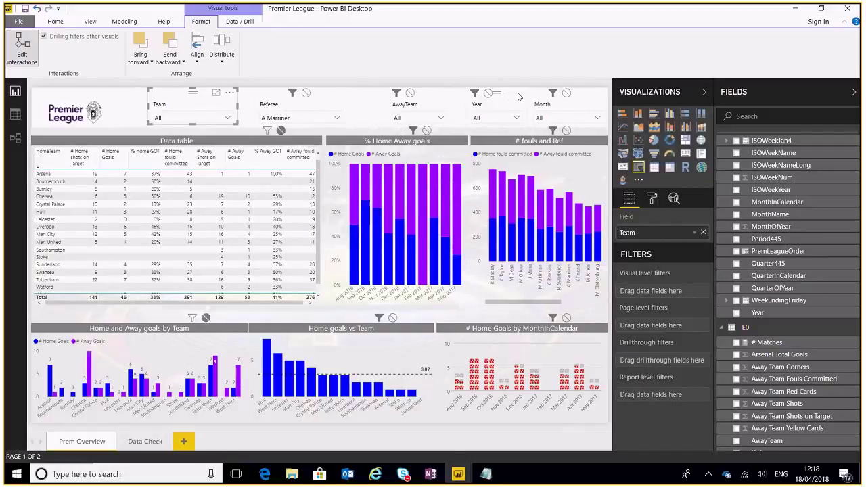
{"action": "left_click", "coordinate": [525, 99]}
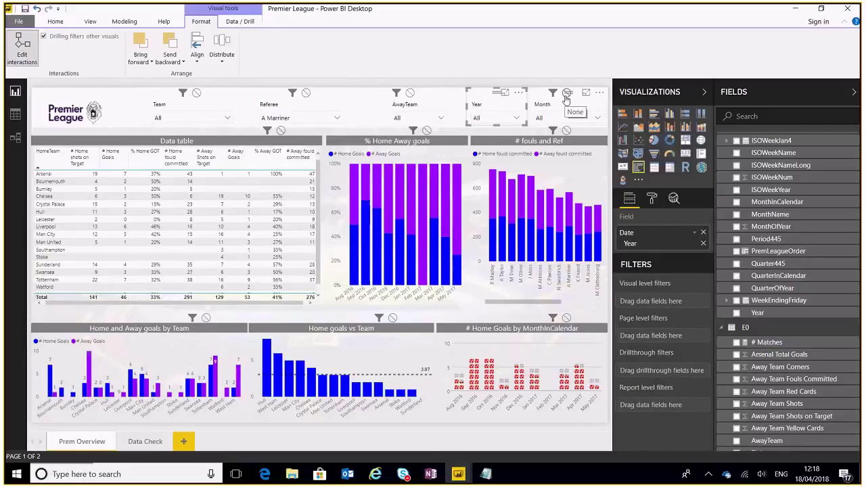
{"action": "left_click", "coordinate": [568, 93]}
- Return the Year slicer to All
{"action": "left_click", "coordinate": [549, 121]}
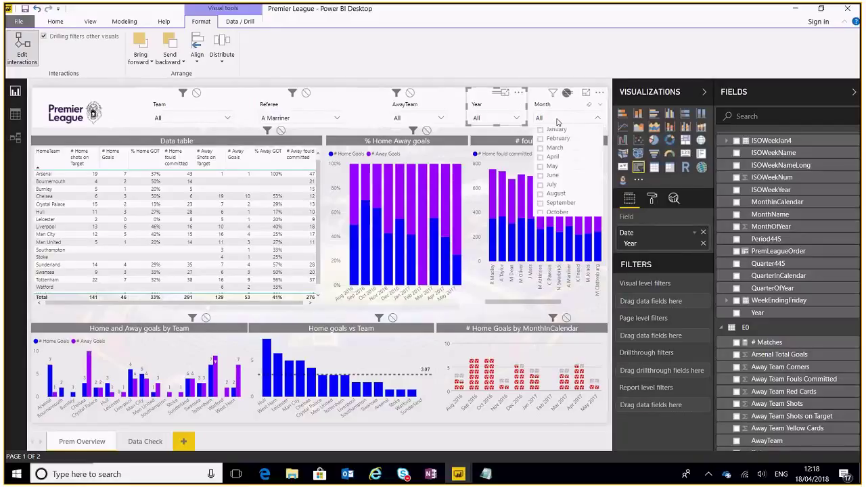
{"action": "left_click", "coordinate": [556, 120]}
{"action": "left_click", "coordinate": [497, 118]}
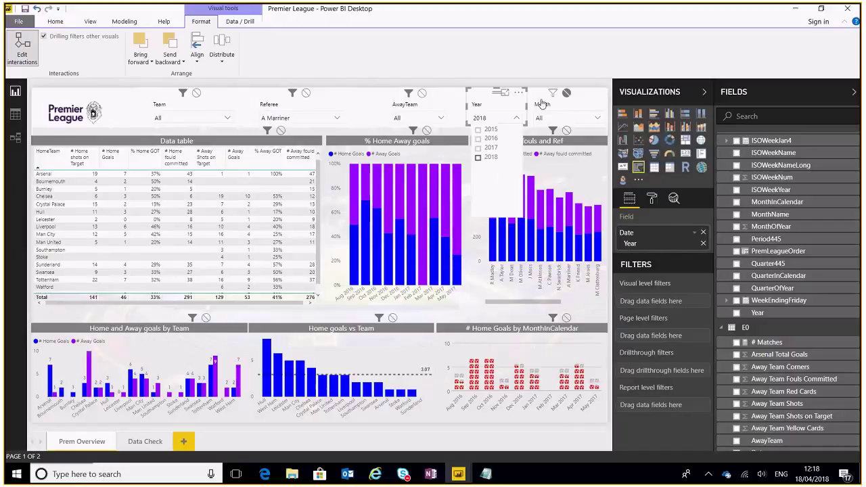
{"action": "left_click", "coordinate": [712, 197]}
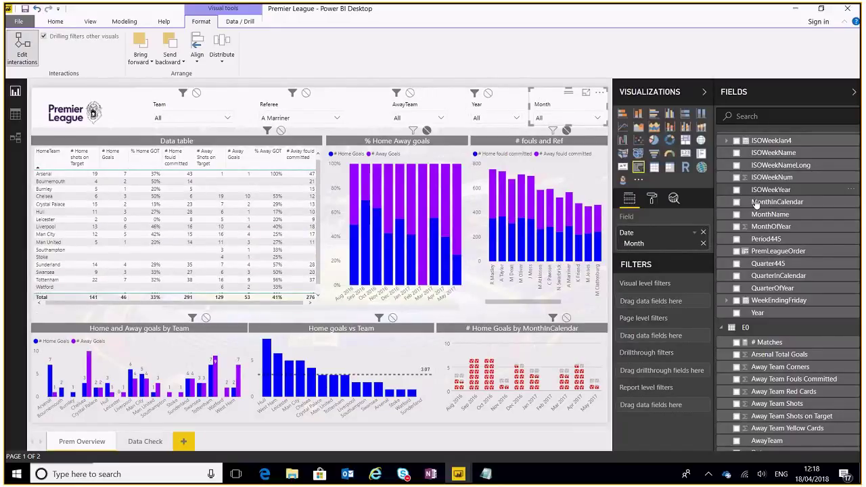
- Replace the month slicer's field with MonthInCalendar and check its month-year list
{"action": "left_click_drag", "start_coordinate": [756, 203], "coordinate": [656, 240]}
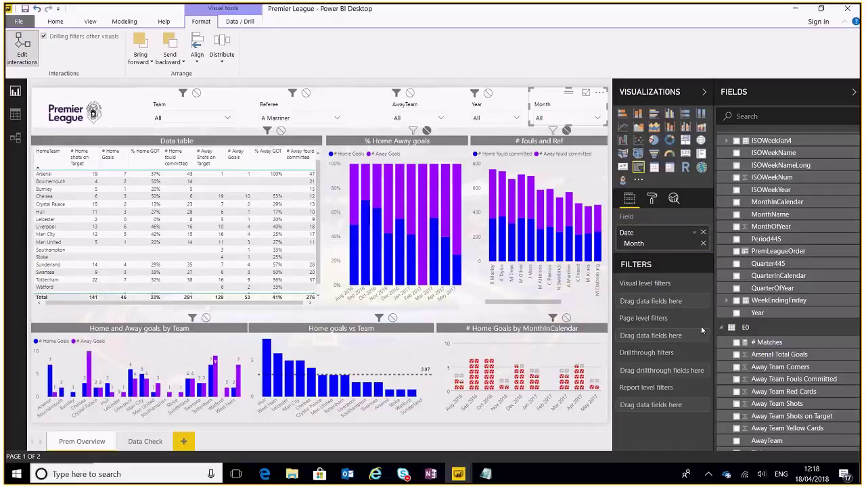
{"action": "left_click", "coordinate": [598, 117]}
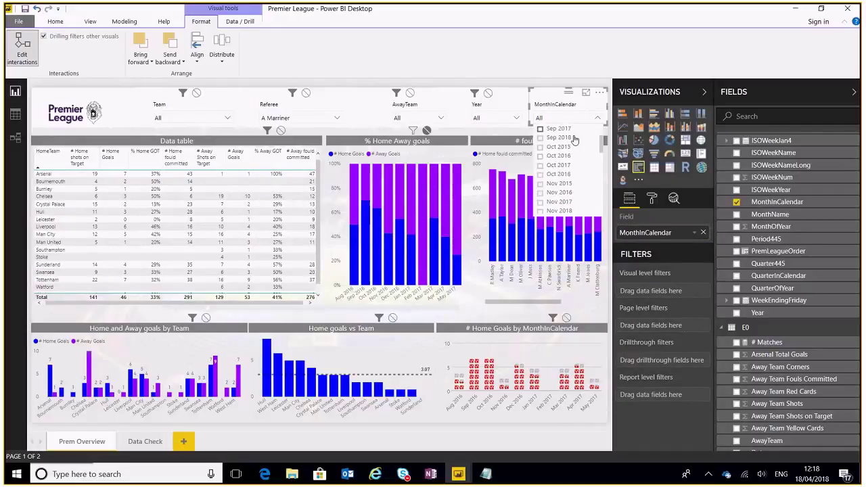
{"action": "scroll", "coordinate": [574, 139], "scroll_direction": "down", "scroll_amount": 5}
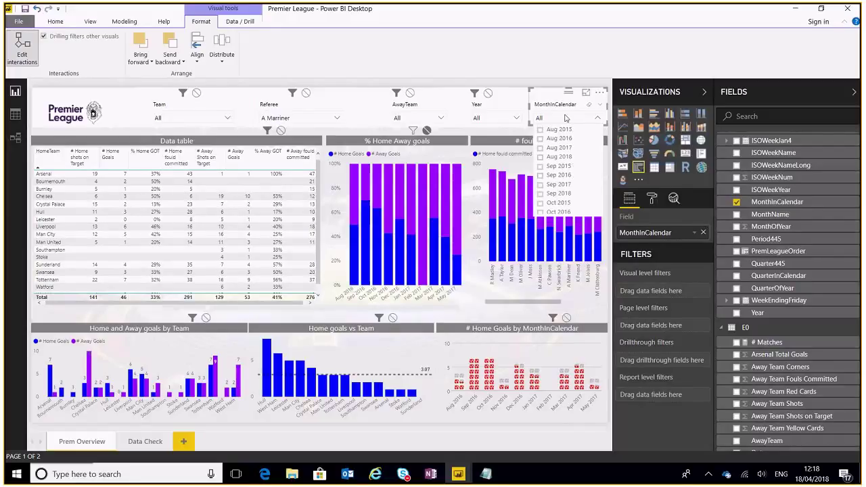
{"action": "left_click", "coordinate": [597, 117]}
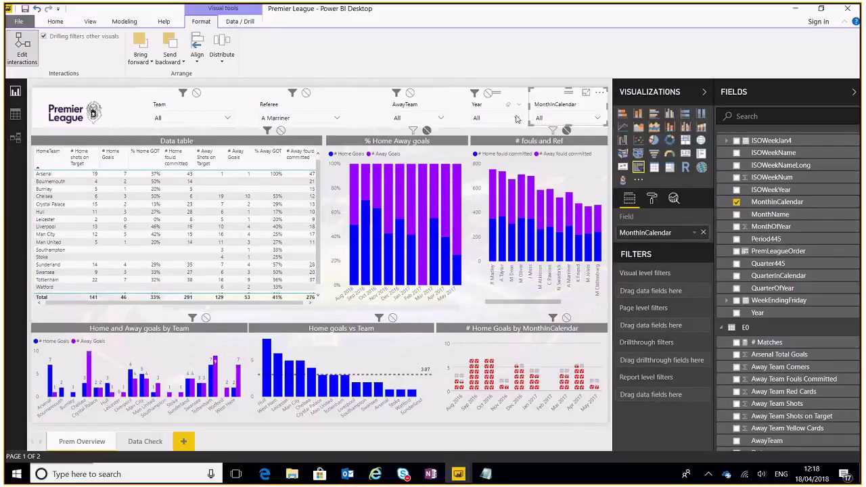
- Filter the Year slicer to 2018 and check the MonthInCalendar slicer's months
{"action": "left_click", "coordinate": [515, 118]}
{"action": "left_click", "coordinate": [492, 157]}
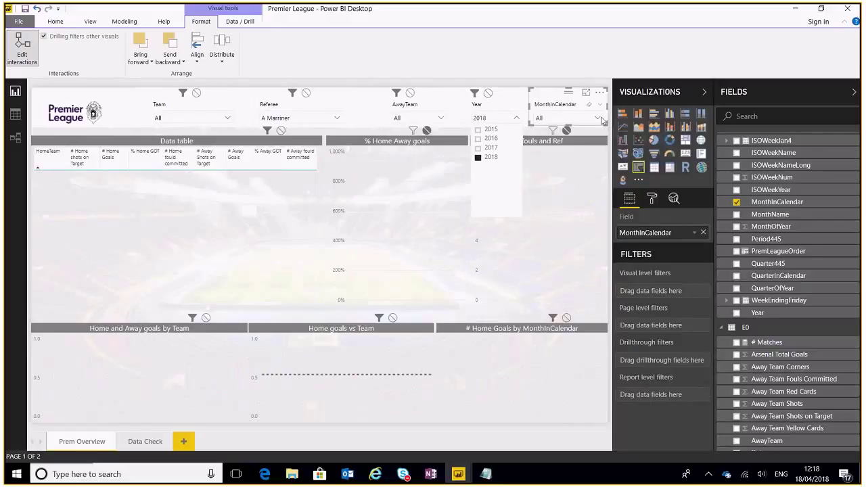
{"action": "left_click", "coordinate": [602, 118]}
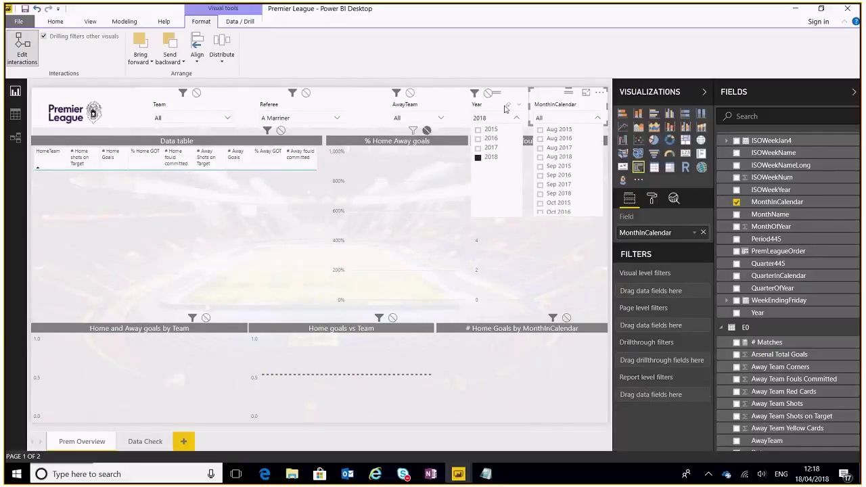
- Switch the Year slicer's interaction on MonthInCalendar to Filter, confirming only 2018 months appear
{"action": "left_click", "coordinate": [503, 107]}
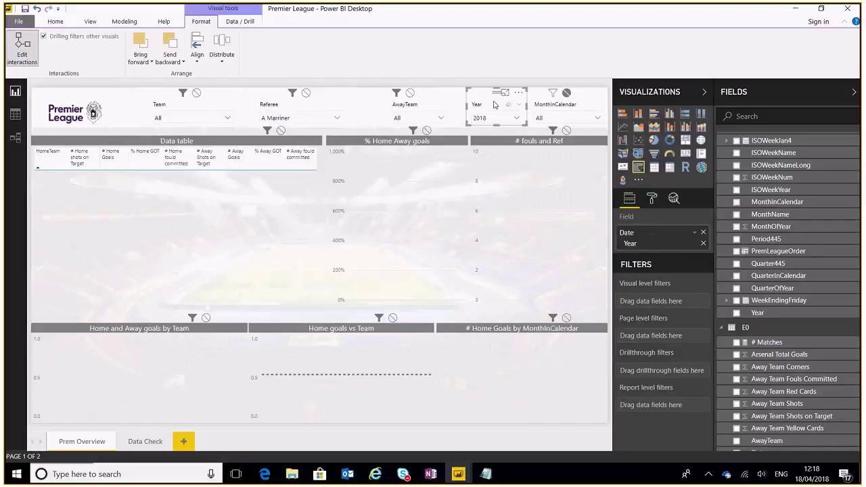
{"action": "left_click", "coordinate": [553, 94]}
{"action": "left_click", "coordinate": [579, 119]}
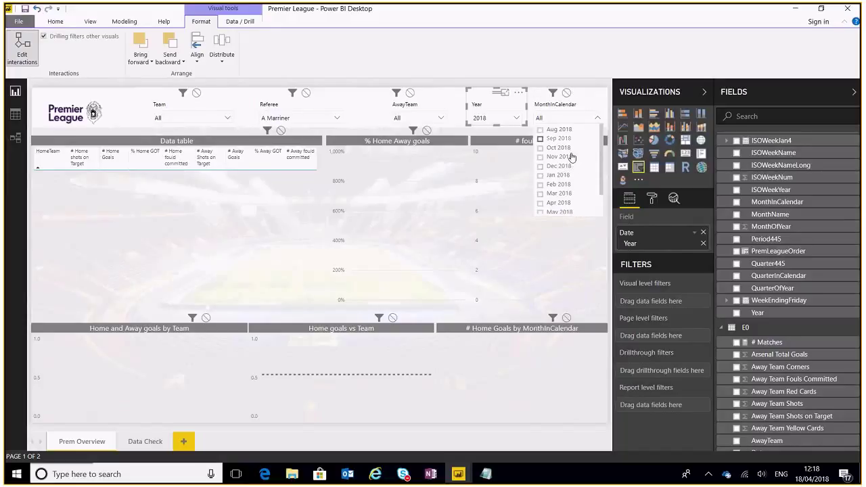
{"action": "scroll", "coordinate": [568, 181], "scroll_direction": "down", "scroll_amount": 1}
{"action": "scroll", "coordinate": [568, 181], "scroll_direction": "up", "scroll_amount": 1}
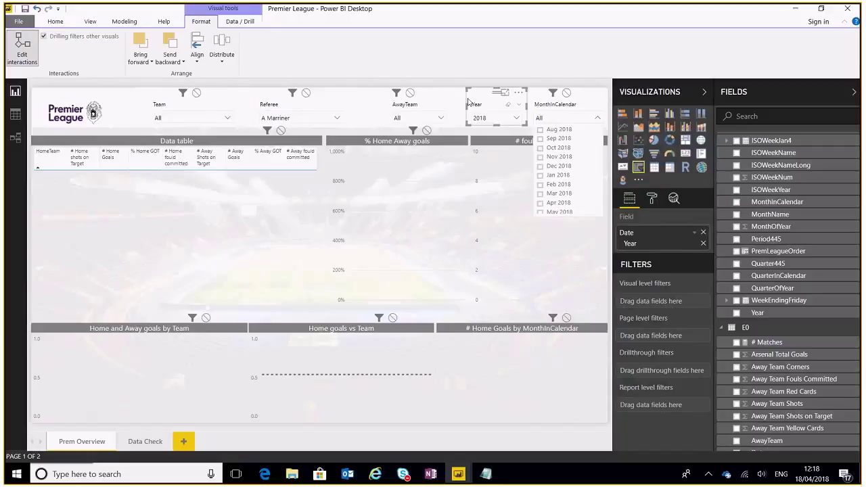
{"action": "left_click", "coordinate": [482, 101]}
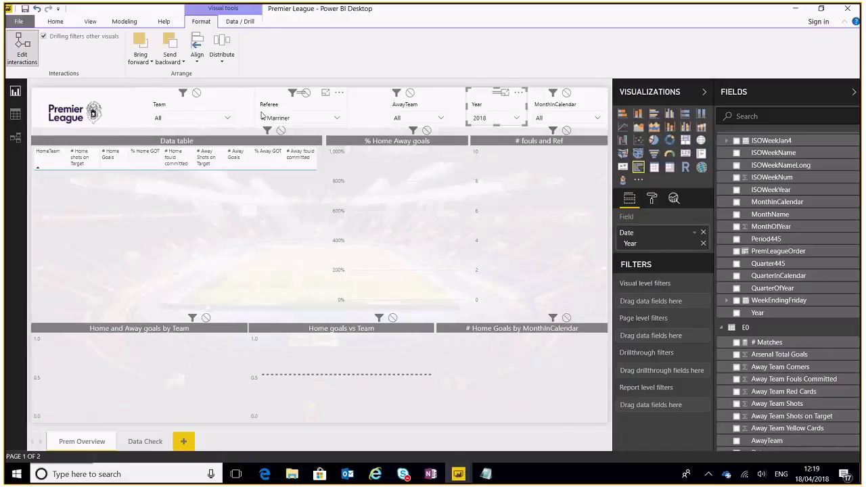
- Recheck the MonthInCalendar list, then reset the Year slicer to All
{"action": "left_click", "coordinate": [597, 119]}
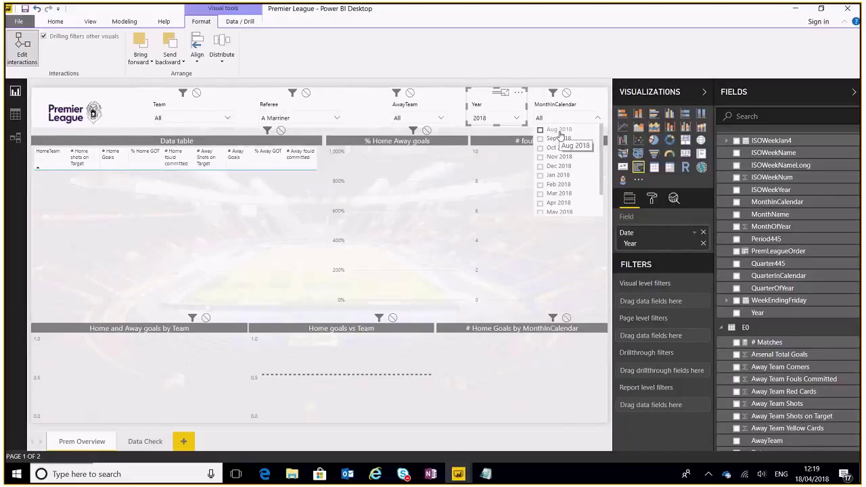
{"action": "scroll", "coordinate": [569, 183], "scroll_direction": "down", "scroll_amount": 1}
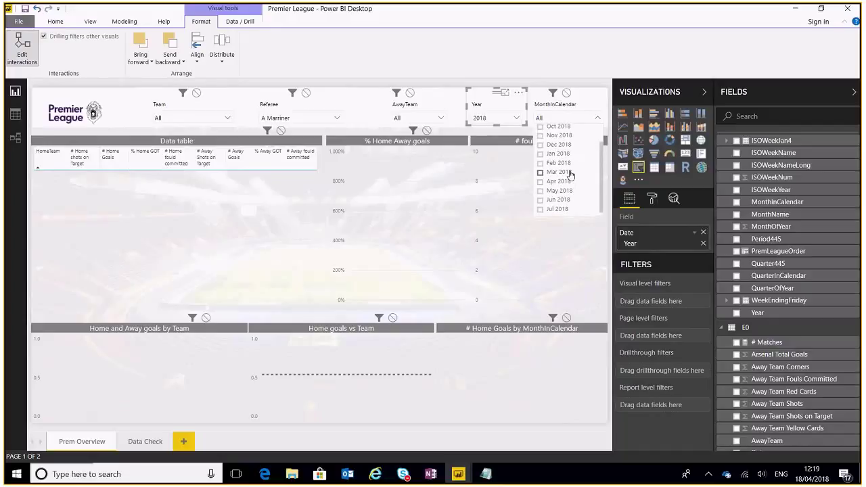
{"action": "scroll", "coordinate": [569, 174], "scroll_direction": "up", "scroll_amount": 1}
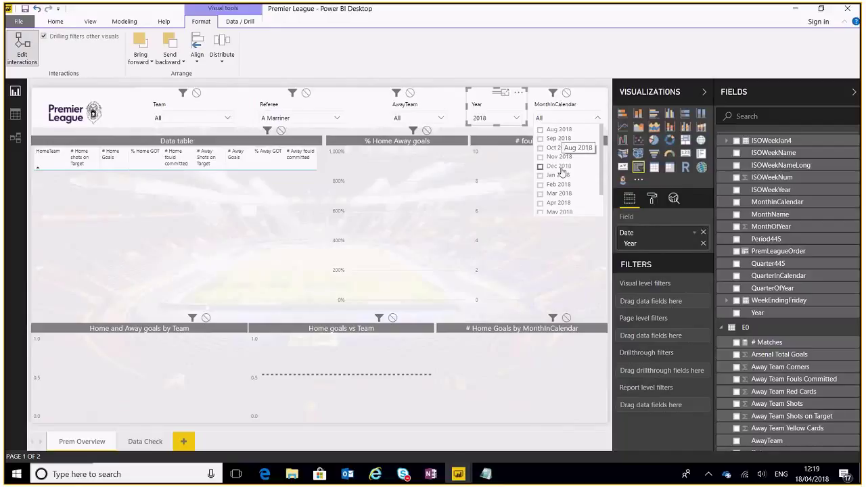
{"action": "scroll", "coordinate": [561, 173], "scroll_direction": "down", "scroll_amount": 1}
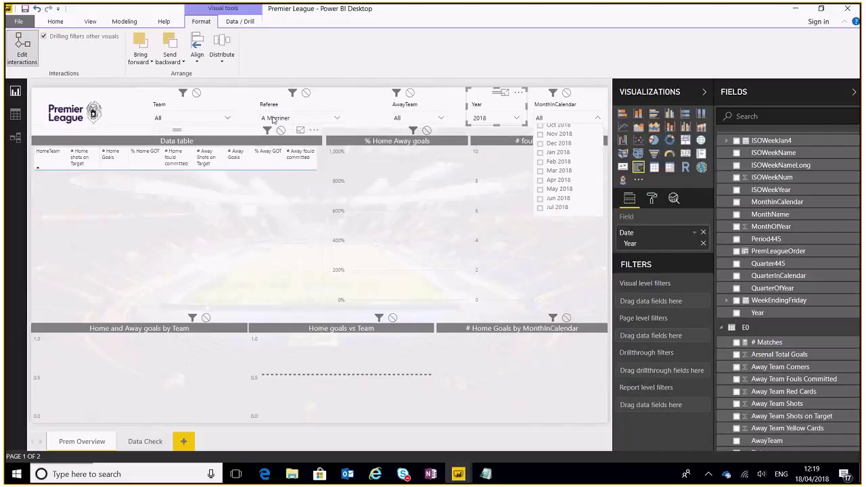
{"action": "left_click", "coordinate": [512, 105]}
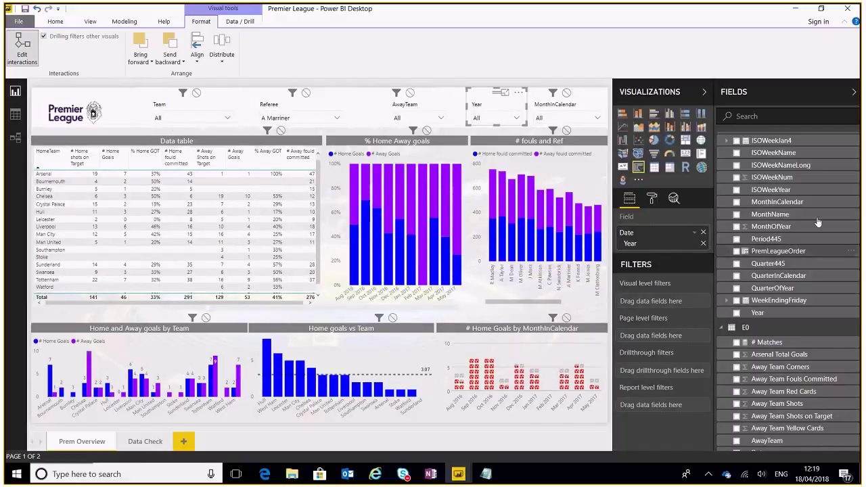
- Review PremLeagueOrder's SWITCH formula numbering August 1 through July 12, and commit it
{"action": "left_click", "coordinate": [764, 250]}
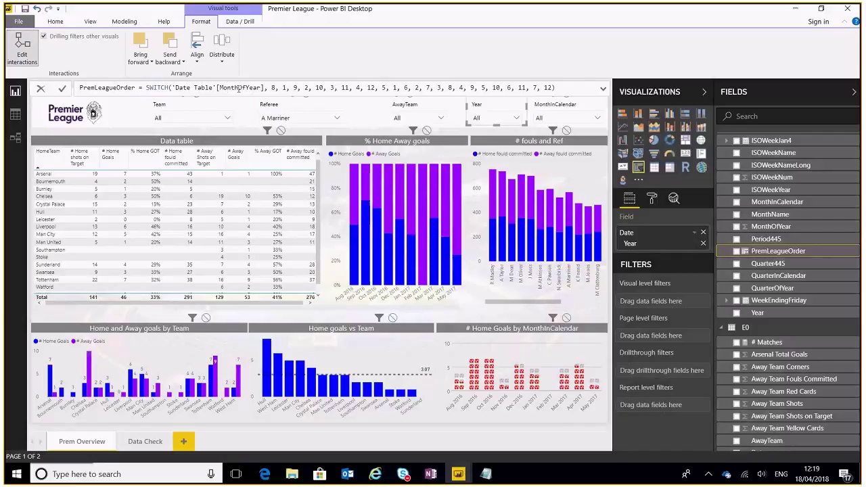
{"action": "left_click", "coordinate": [233, 88]}
{"action": "double_click", "coordinate": [271, 88]}
{"action": "left_click", "coordinate": [284, 87]}
{"action": "left_click", "coordinate": [559, 88]}
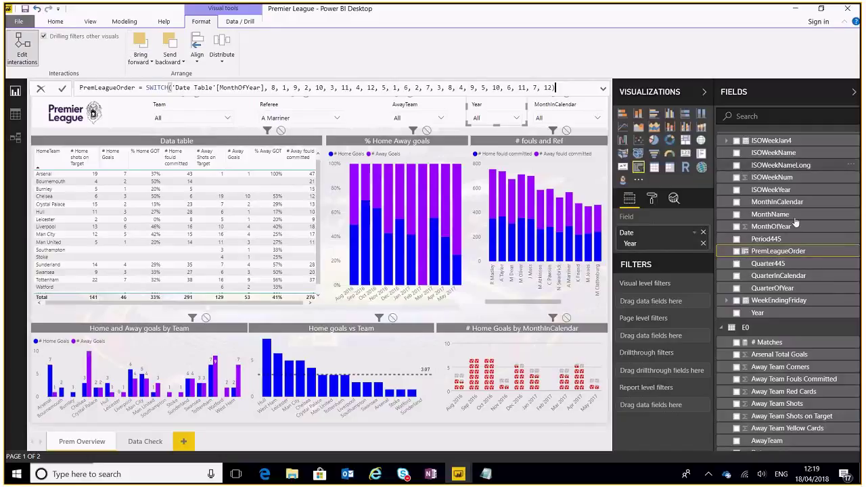
{"action": "key", "text": "Return"}
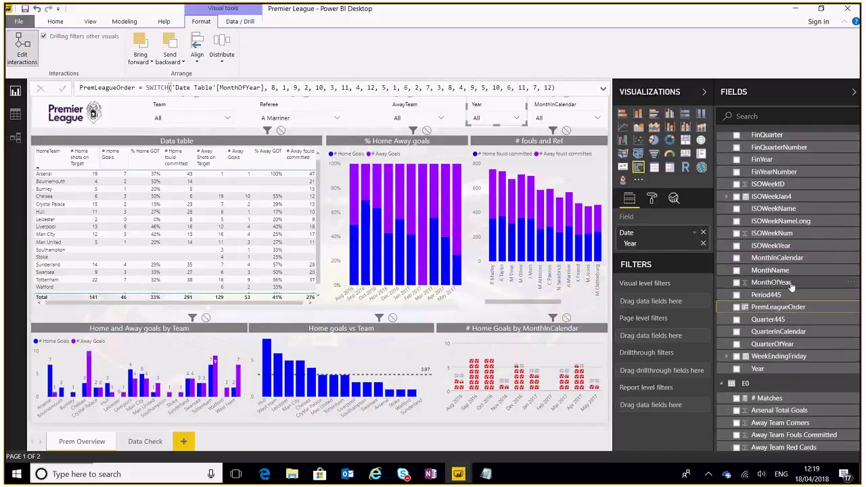
- Check PremLeagueOrder's Sort by Column setting and keep it on Default
{"action": "left_click", "coordinate": [125, 22]}
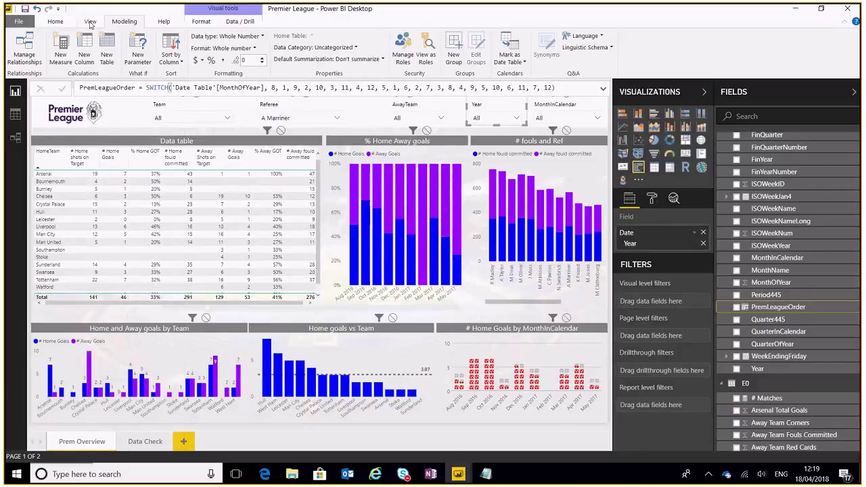
{"action": "left_click", "coordinate": [172, 56]}
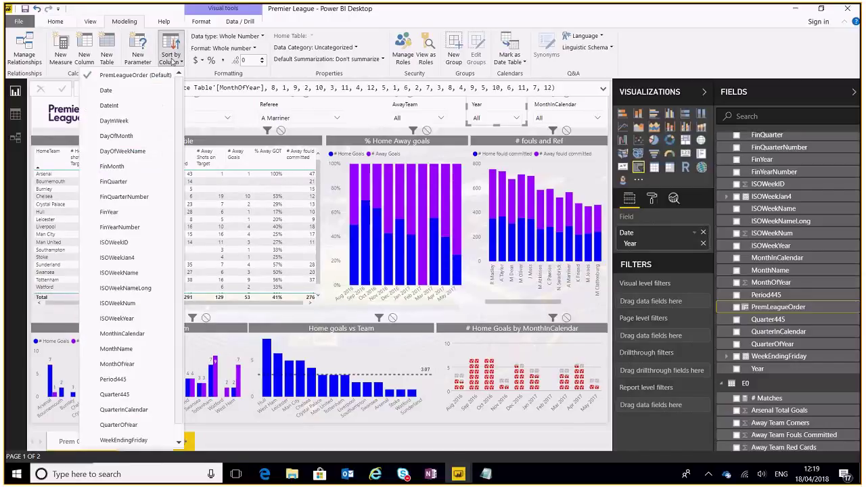
{"action": "left_click", "coordinate": [114, 76]}
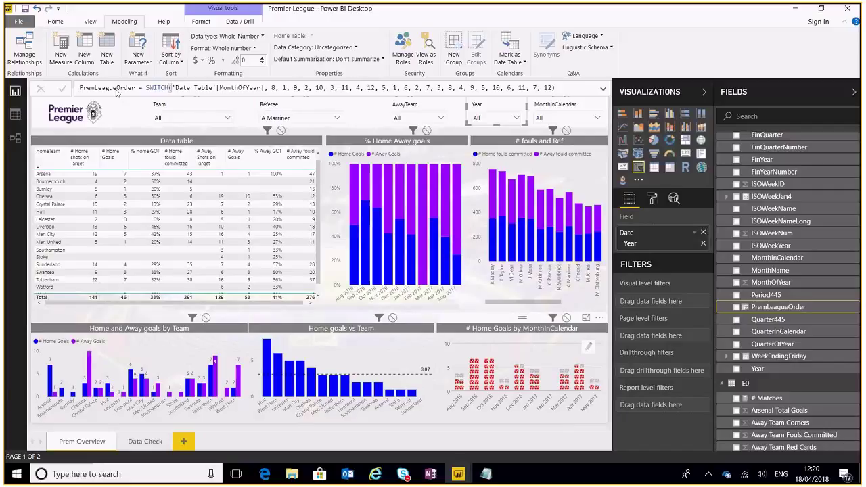
{"action": "left_click", "coordinate": [31, 120]}
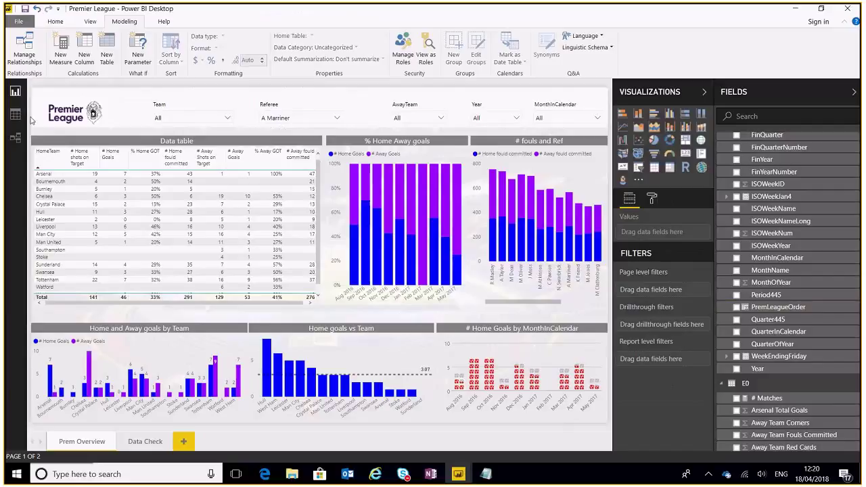